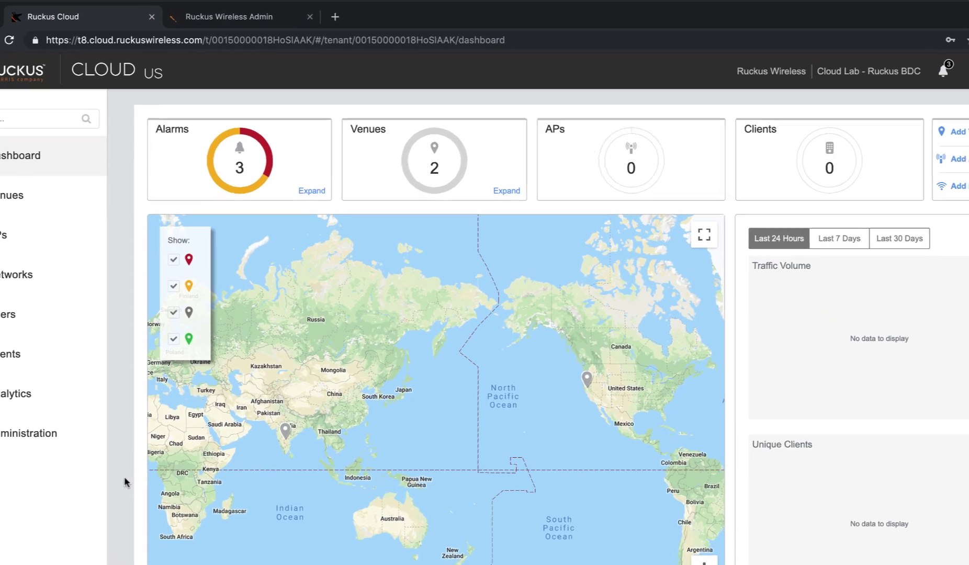
# - Open the Administration License tab to see 0 of 3 APs used and the 13-day trial
pyautogui.click(17, 446)
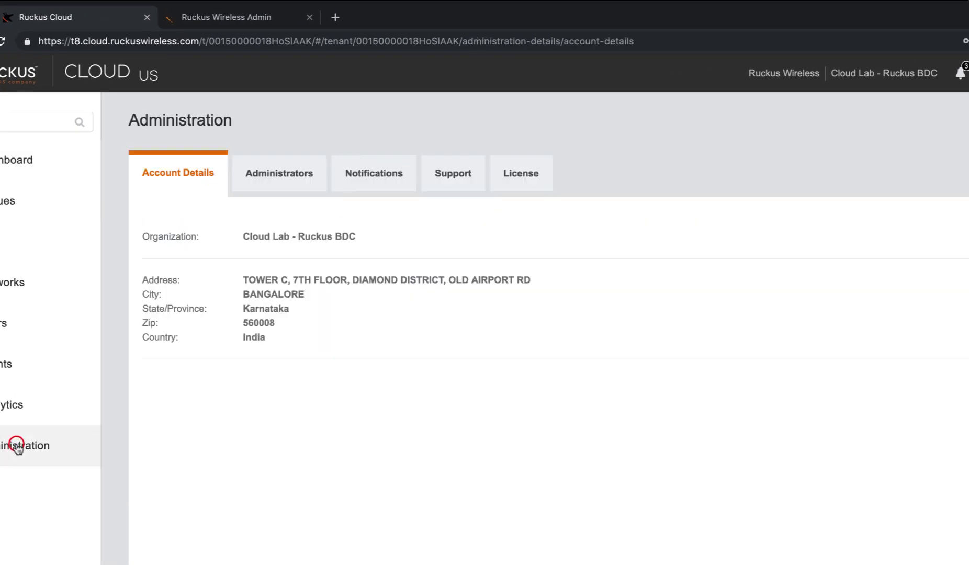
pyautogui.click(524, 173)
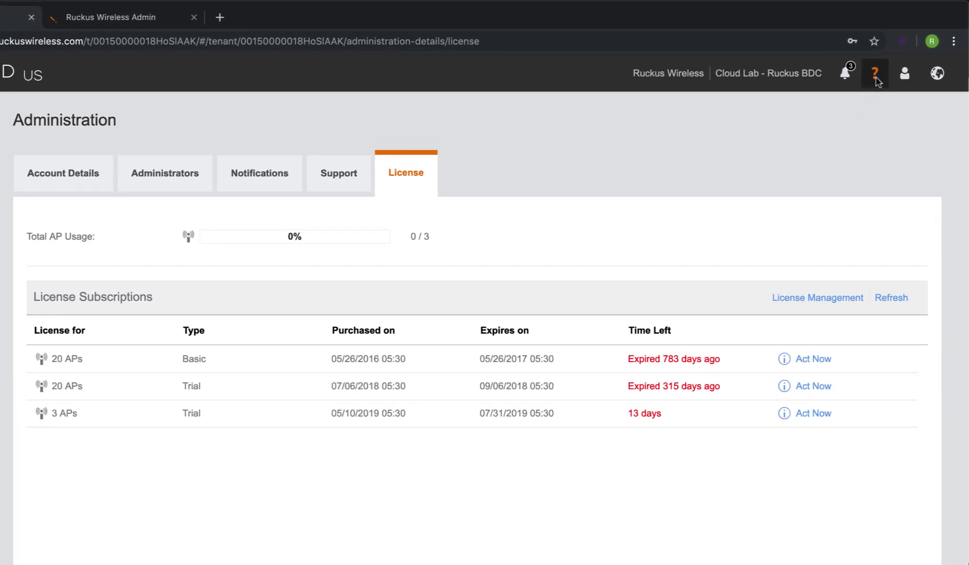
# - Search the user guide for Firewall and open 'Firewall Ports to Open for Ruckus Cloud Wi-Fi'
pyautogui.click(876, 78)
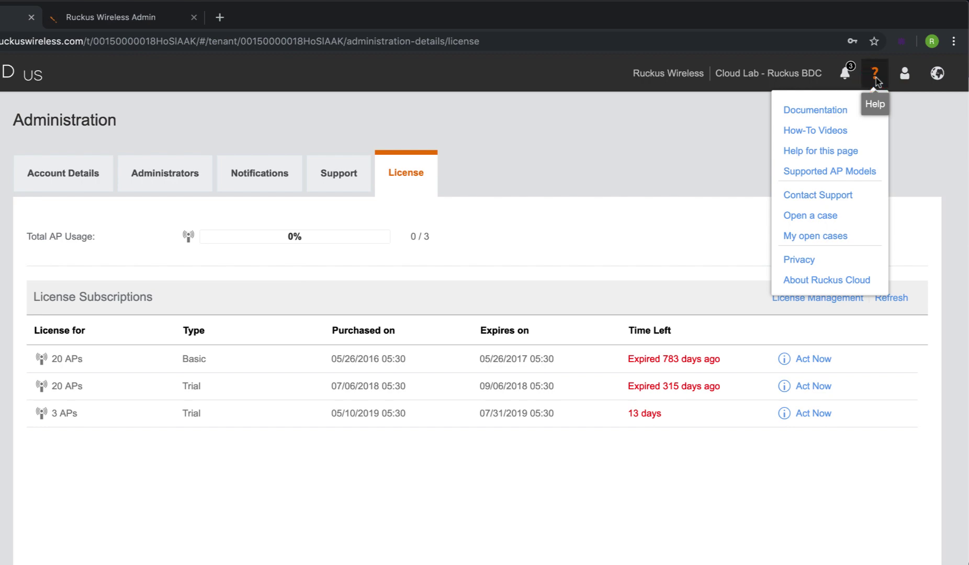
pyautogui.click(841, 111)
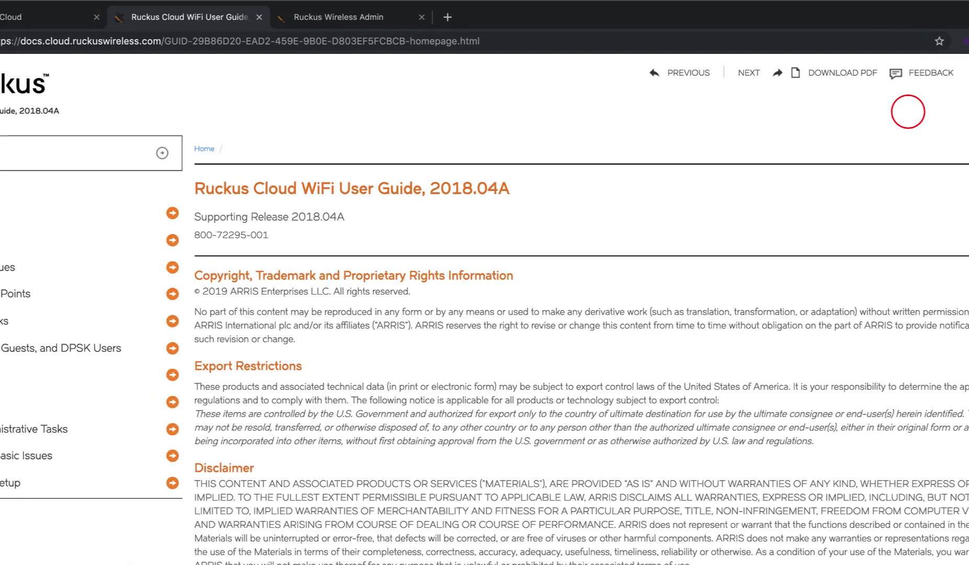
pyautogui.click(78, 157)
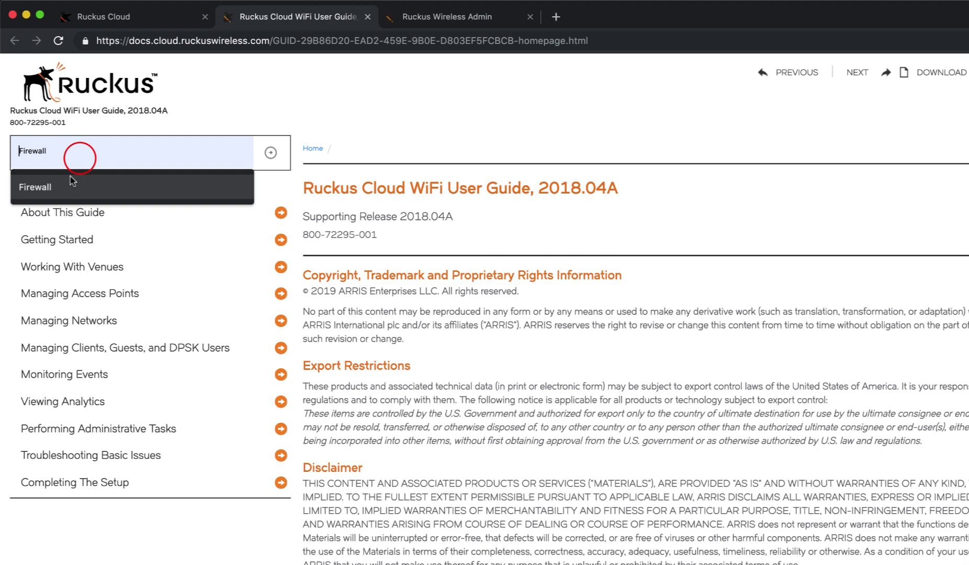
pyautogui.click(71, 184)
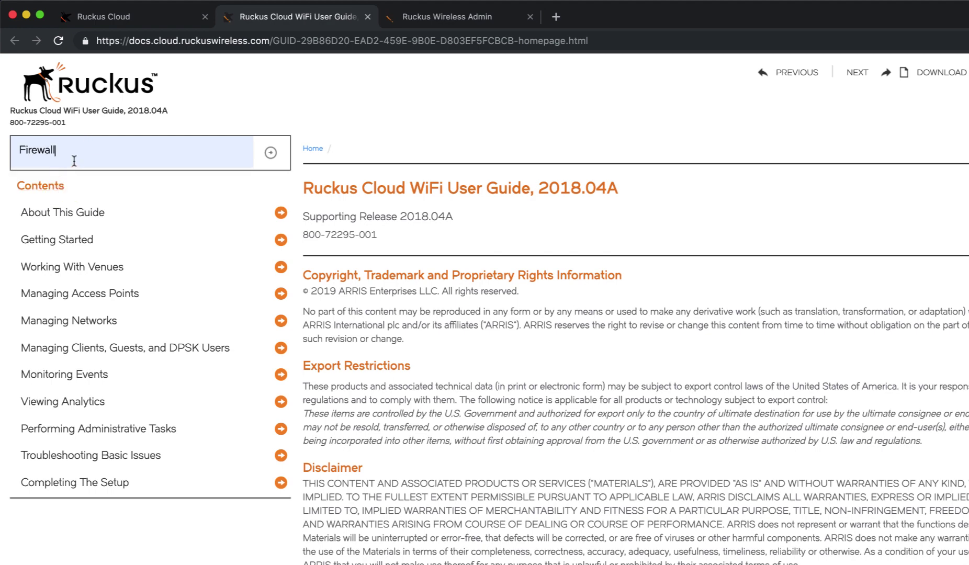
pyautogui.click(270, 152)
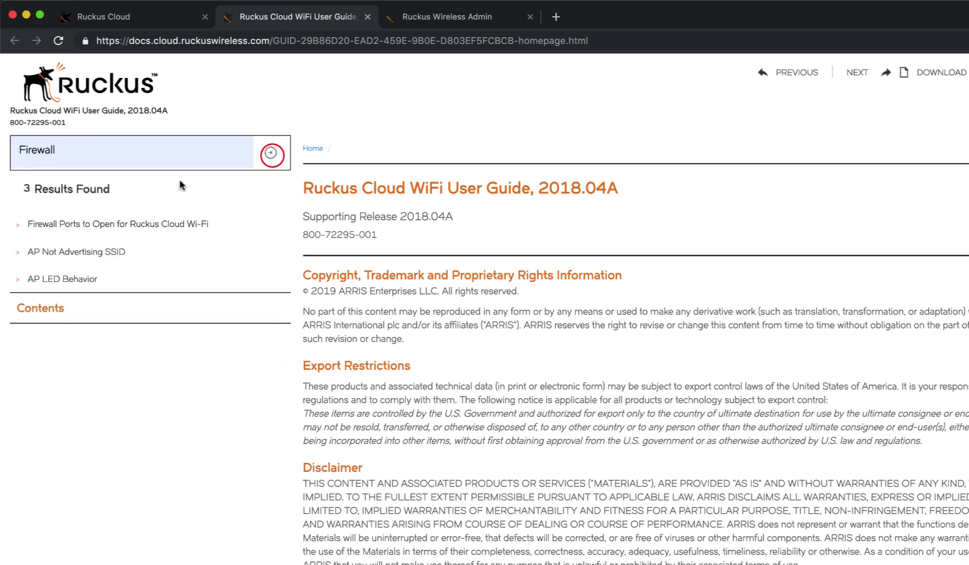
pyautogui.click(147, 224)
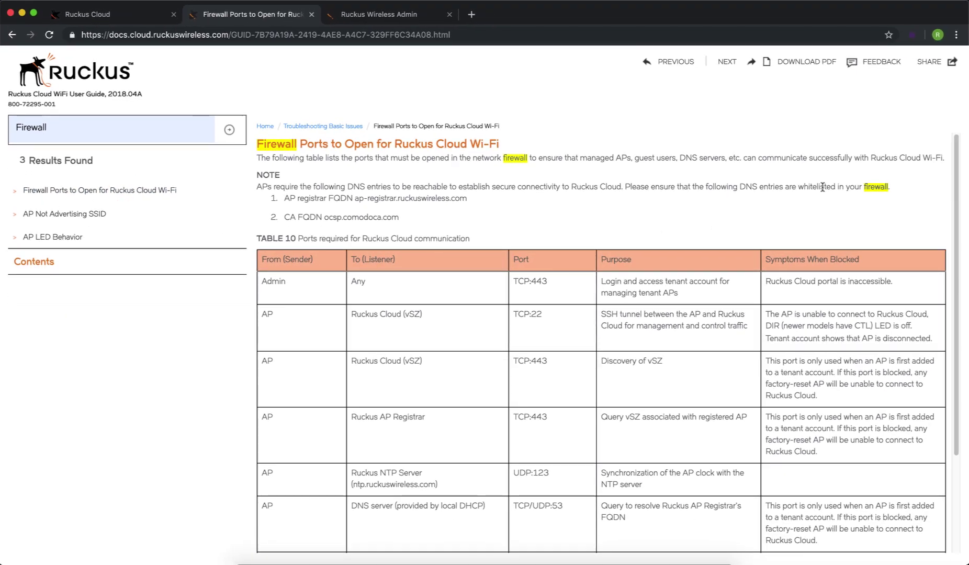
pyautogui.moveTo(959, 206); pyautogui.dragTo(959, 294)
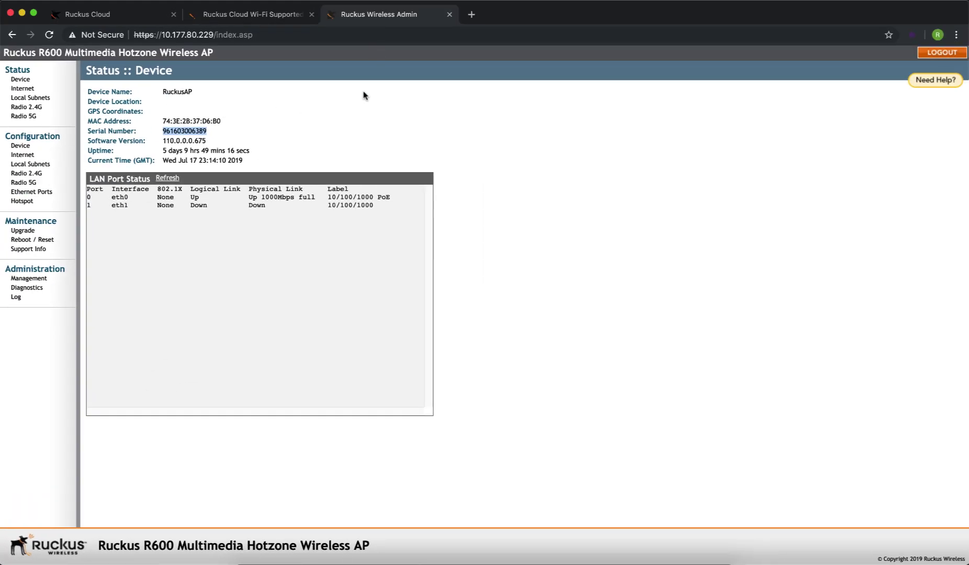
# - Check the R600 access point's Support Info details in its web admin page
pyautogui.click(357, 108)
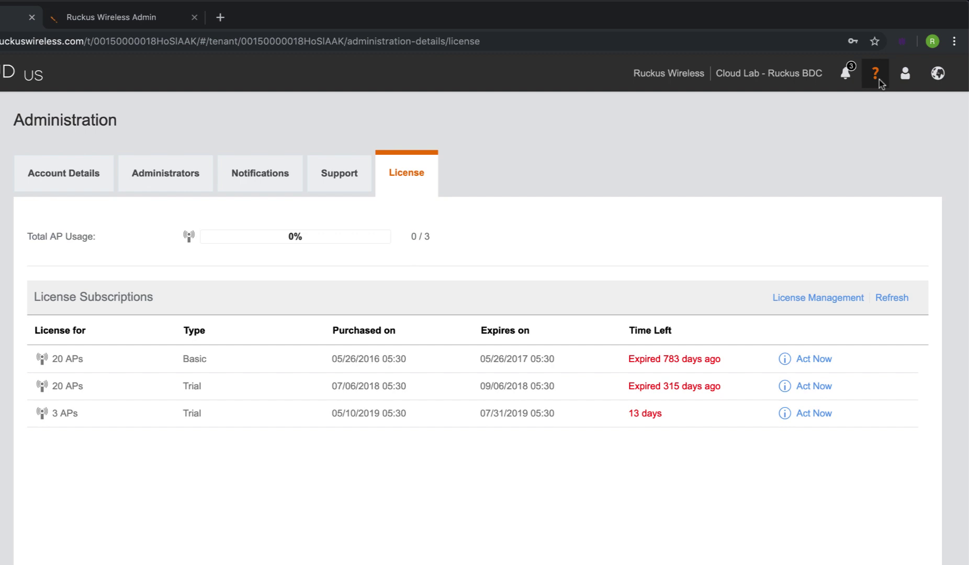
# - Find the R600 under Indoor Access Points on the Supported AP Models page, then close it
pyautogui.click(879, 80)
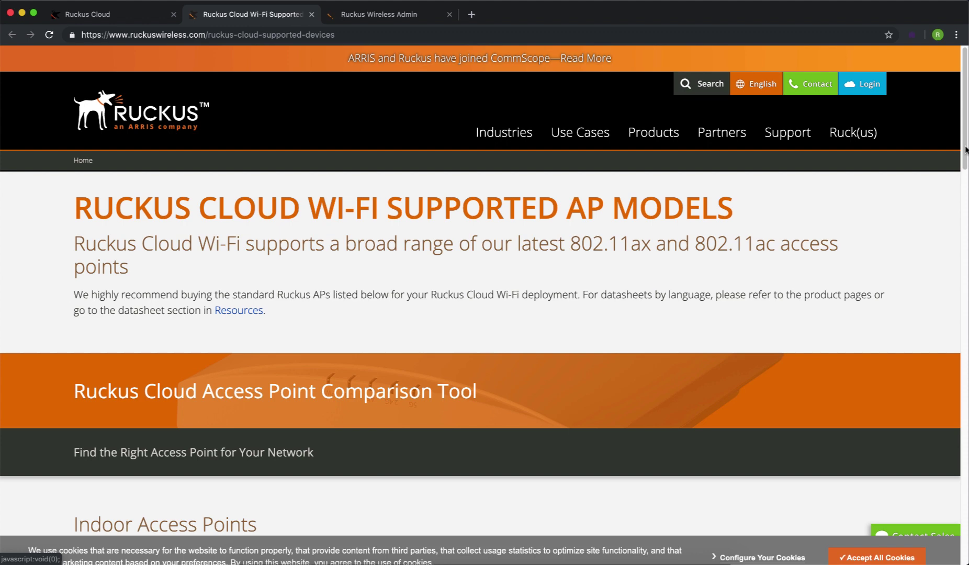
pyautogui.scroll(-5, 961, 140)
pyautogui.scroll(-10, 961, 139)
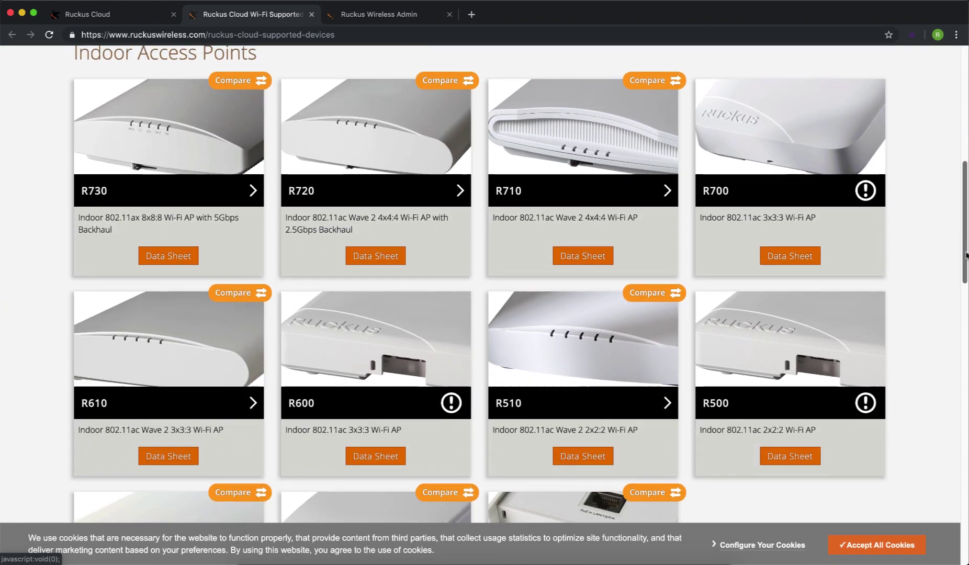
pyautogui.moveTo(966, 254); pyautogui.dragTo(965, 262)
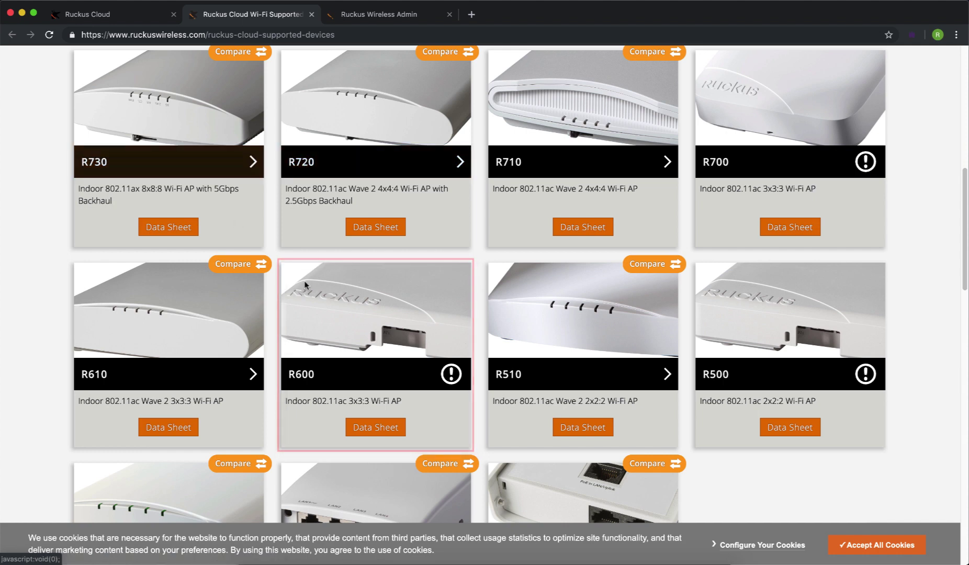
pyautogui.press('super+w')
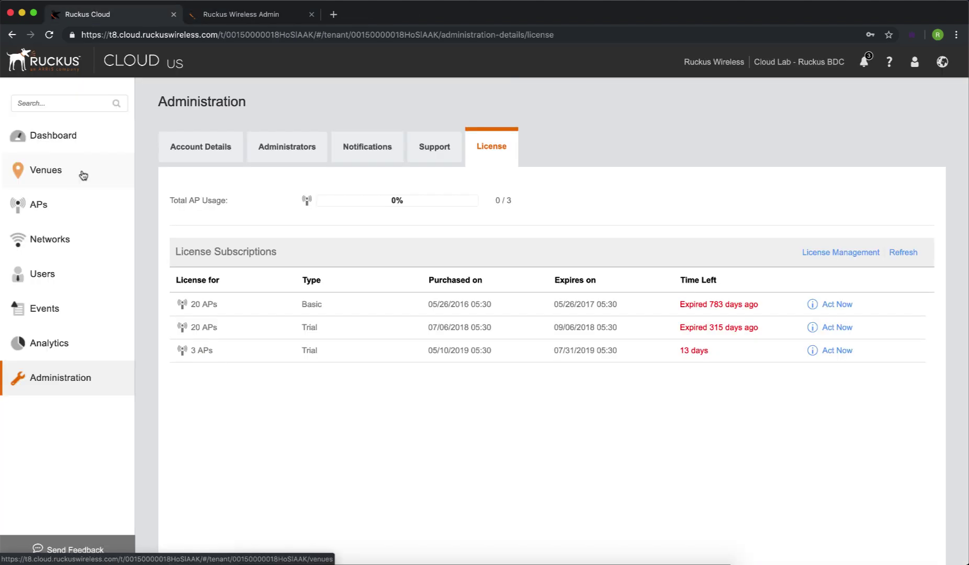
# - Add a venue named 'Ruckus HQ' at 350 West Java Drive, Sunnyvale
pyautogui.click(83, 174)
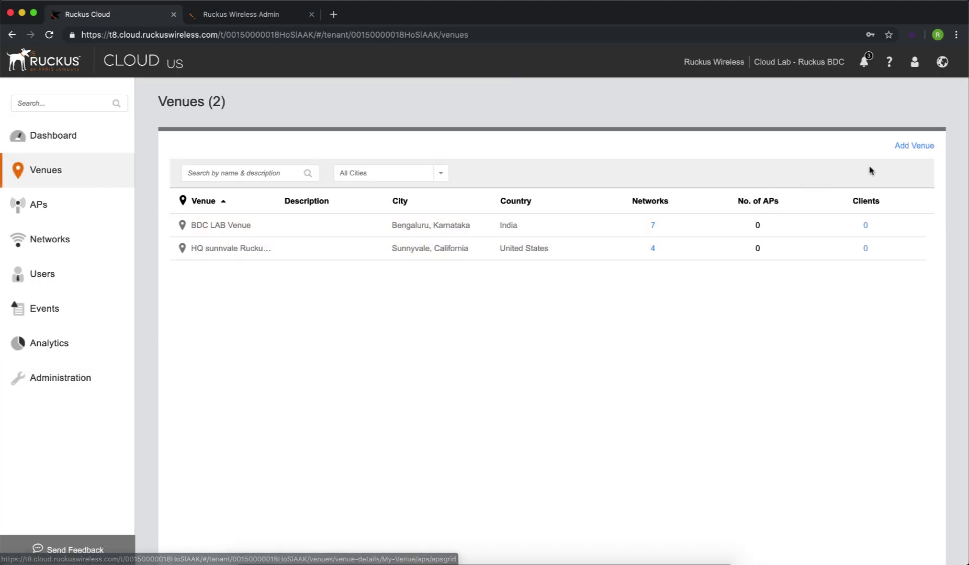
pyautogui.click(905, 147)
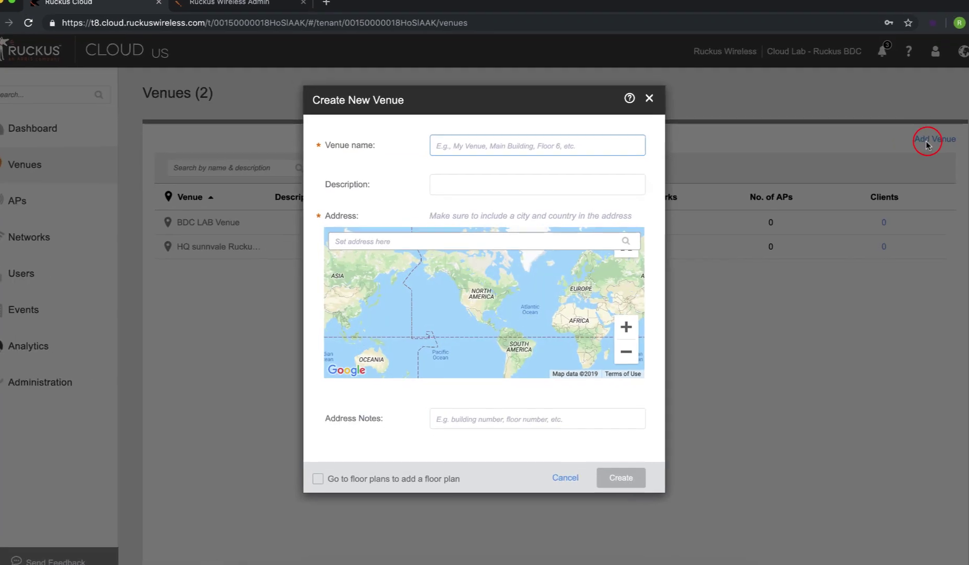
pyautogui.write('Ruckus HQ')
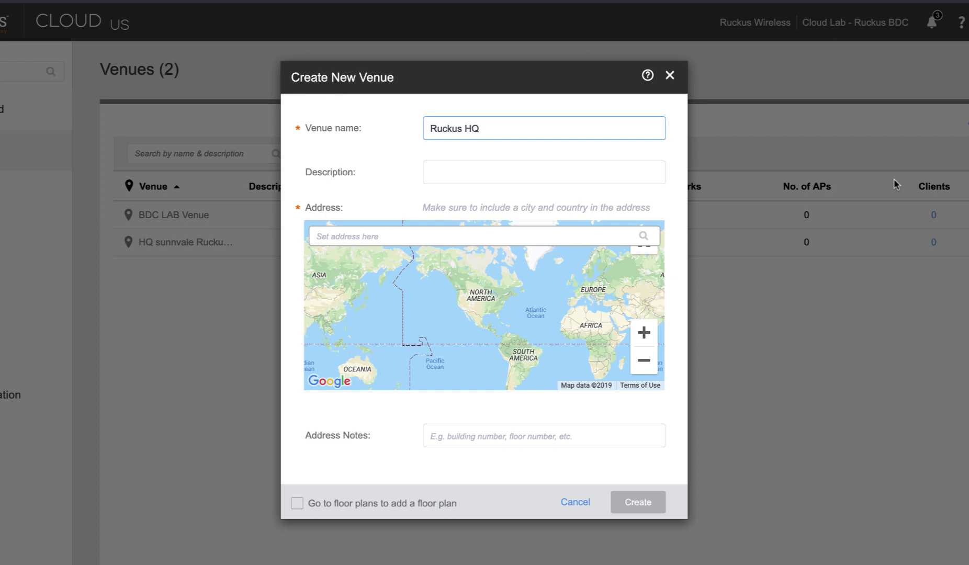
pyautogui.click(466, 234)
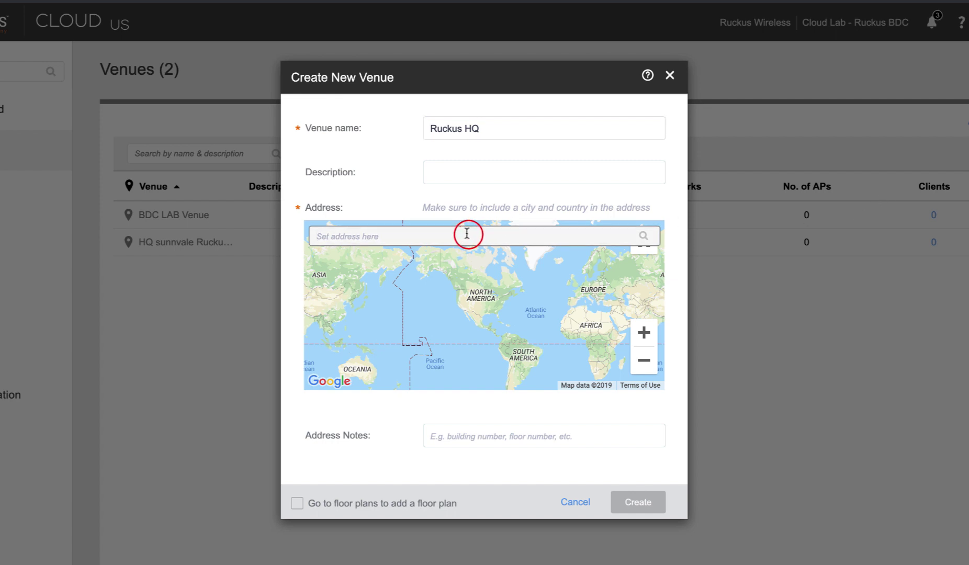
pyautogui.write('350 W')
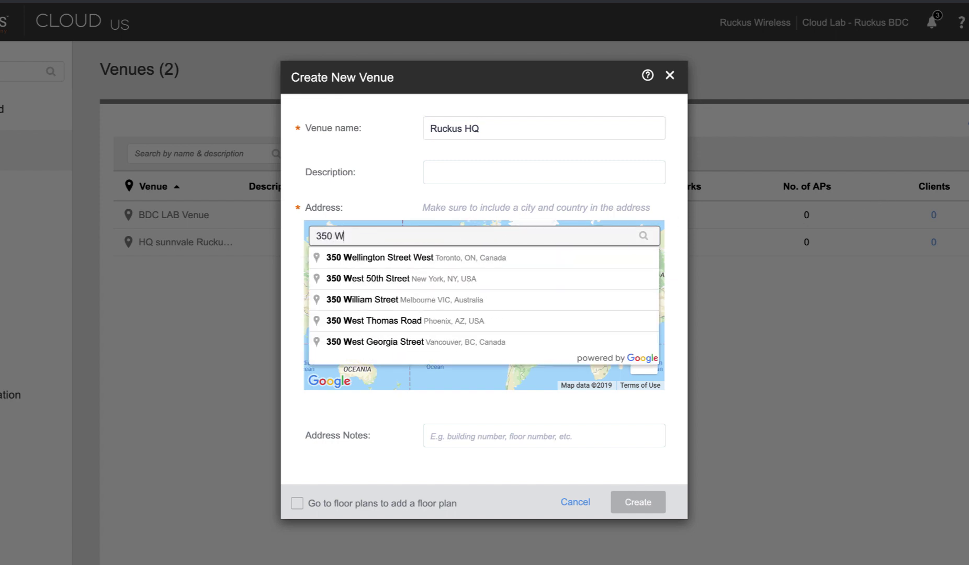
pyautogui.write(' Java')
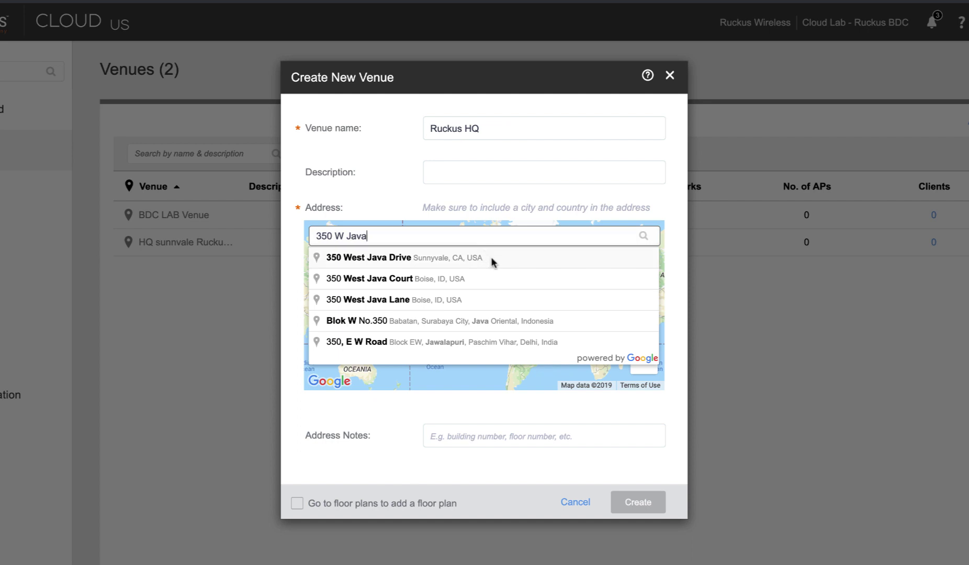
pyautogui.click(492, 258)
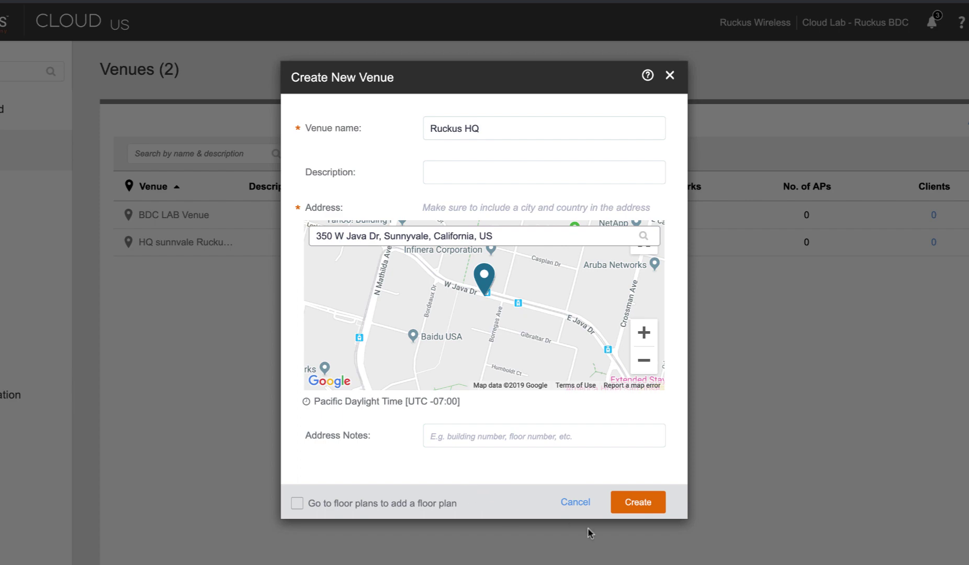
pyautogui.click(638, 502)
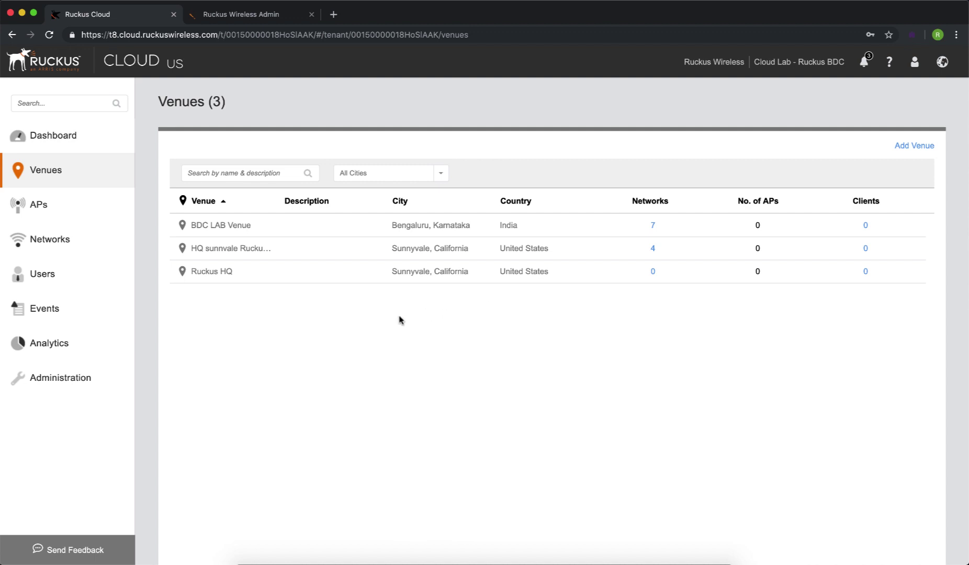
# - In the Ruckus HQ venue, create AP-1 using the pasted R600 serial number
pyautogui.click(271, 272)
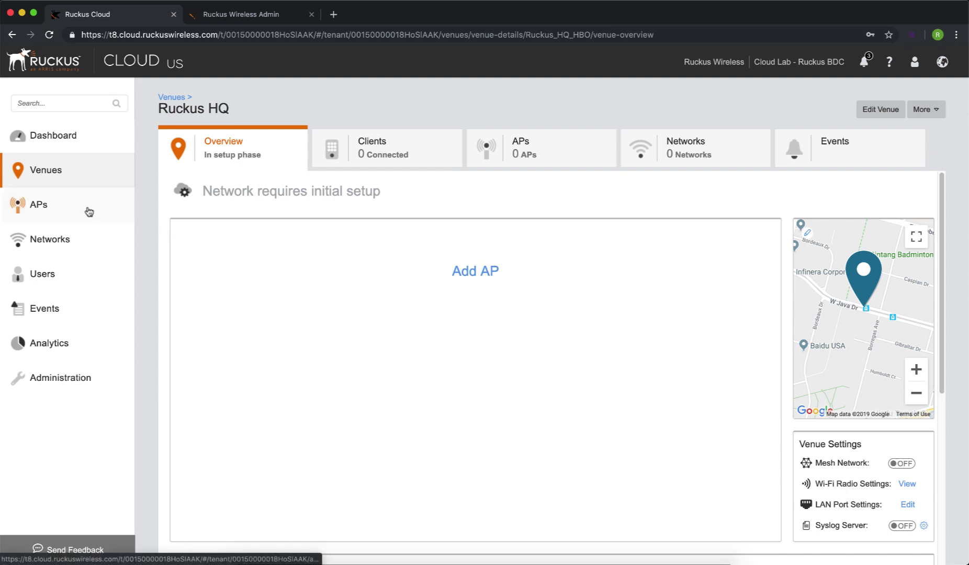
pyautogui.click(475, 276)
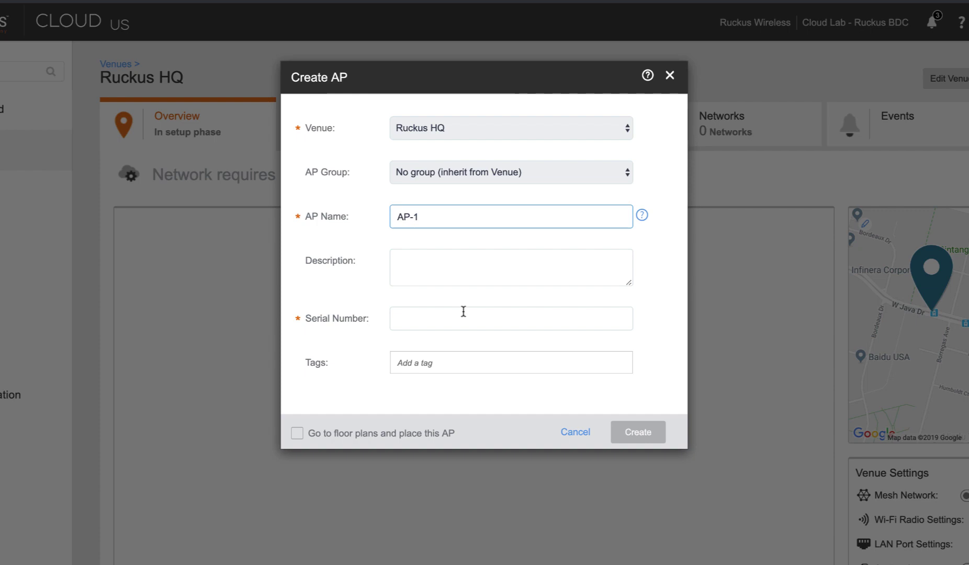
pyautogui.click(463, 316)
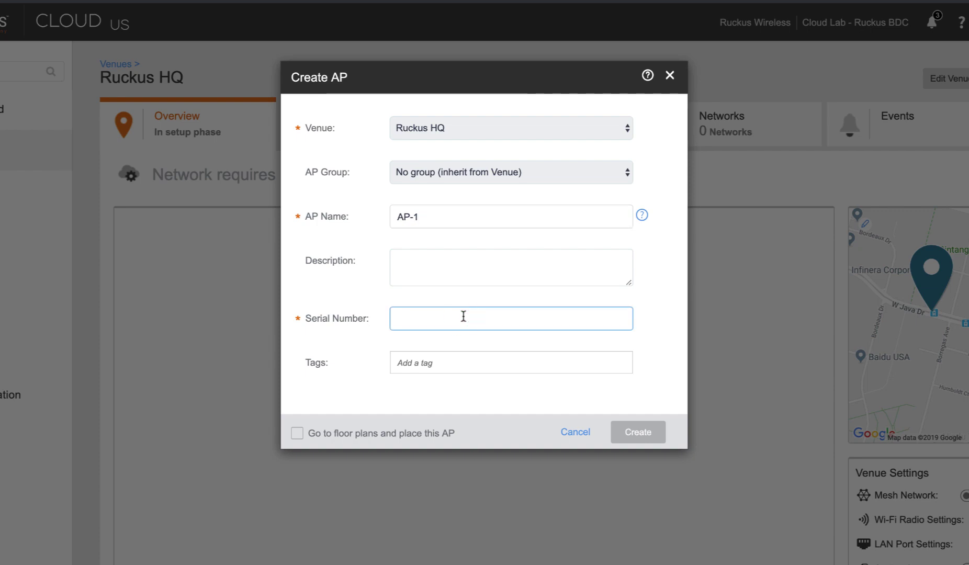
pyautogui.hotkey('ctrl', 'v')
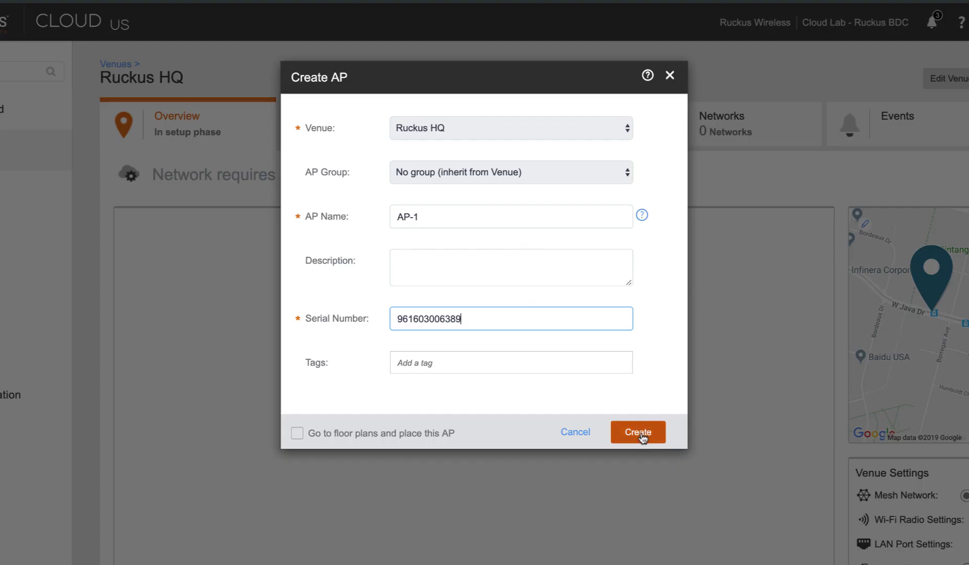
pyautogui.click(642, 437)
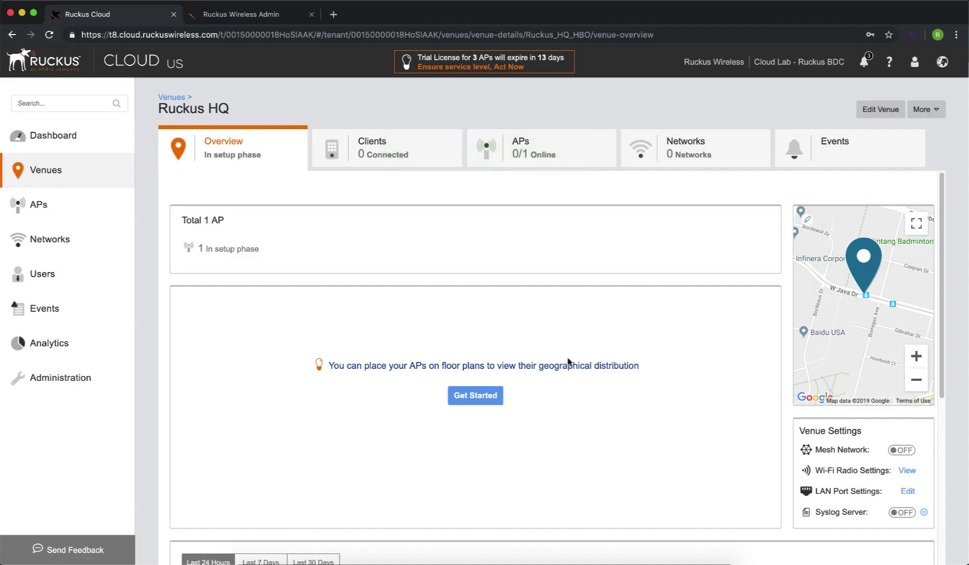
# - Refresh the Access Points list repeatedly until AP-1 shows Configuration failed
pyautogui.click(72, 206)
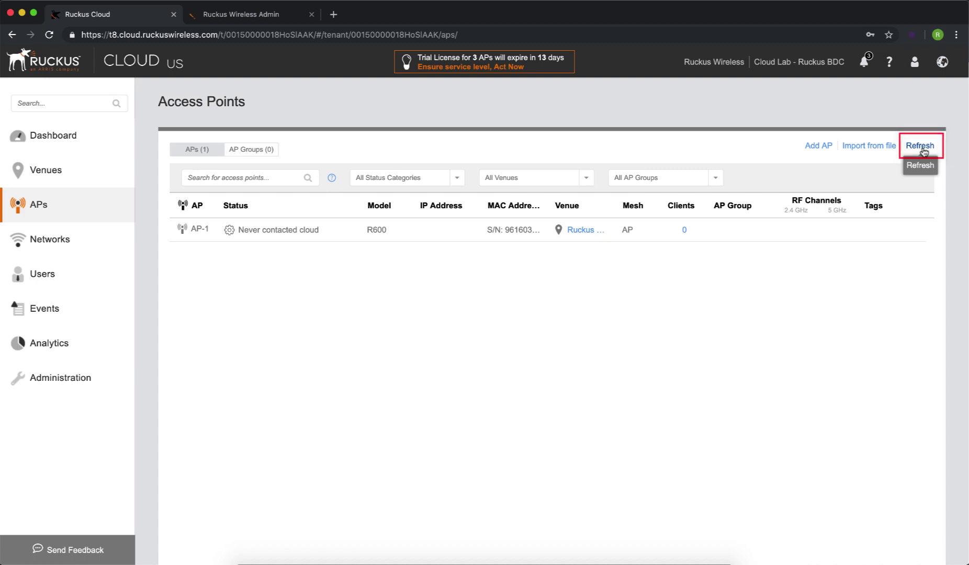
pyautogui.click(922, 148)
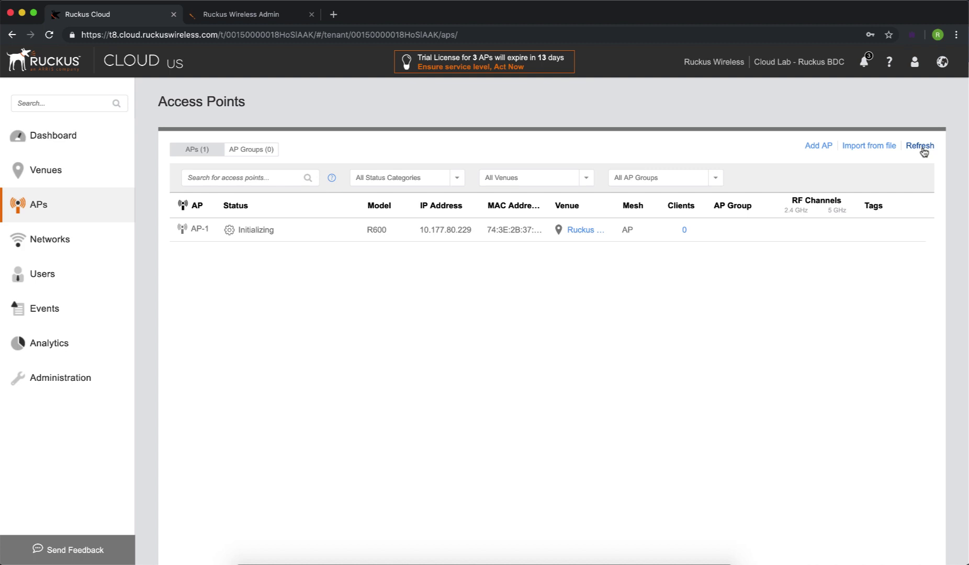
pyautogui.click(922, 149)
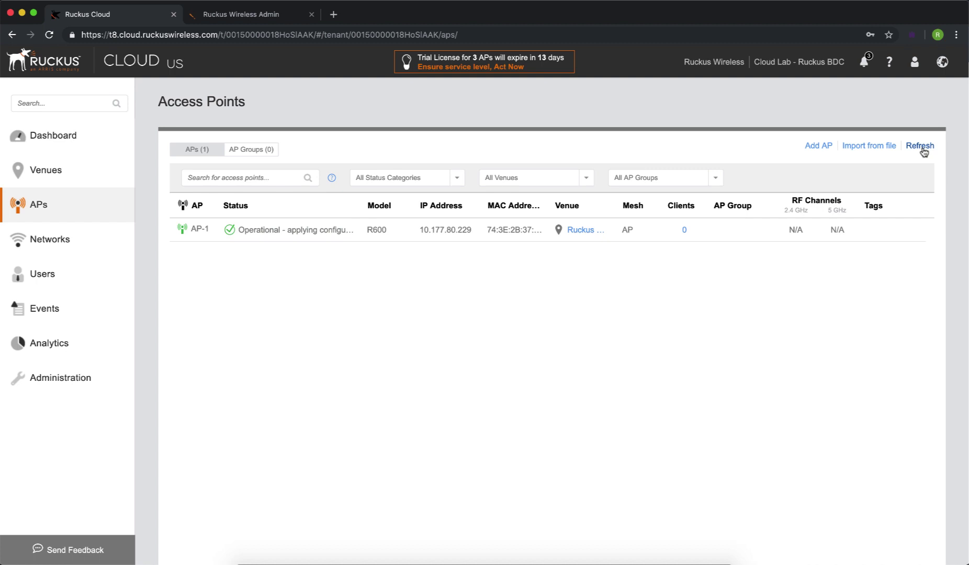
pyautogui.click(921, 146)
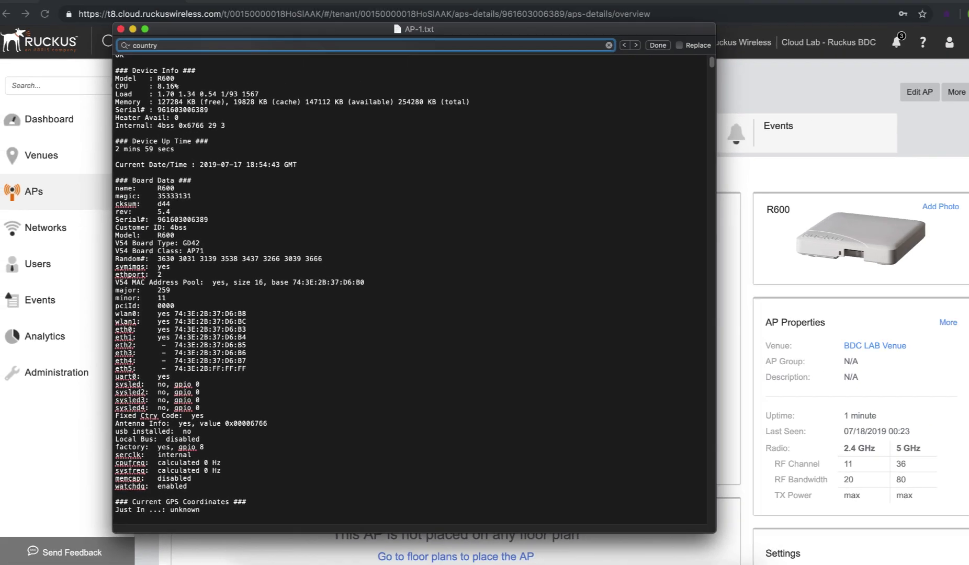
# - Jump to the country match in AP-1.txt and select the wlan-country-code='IN' line
pyautogui.press('Return')
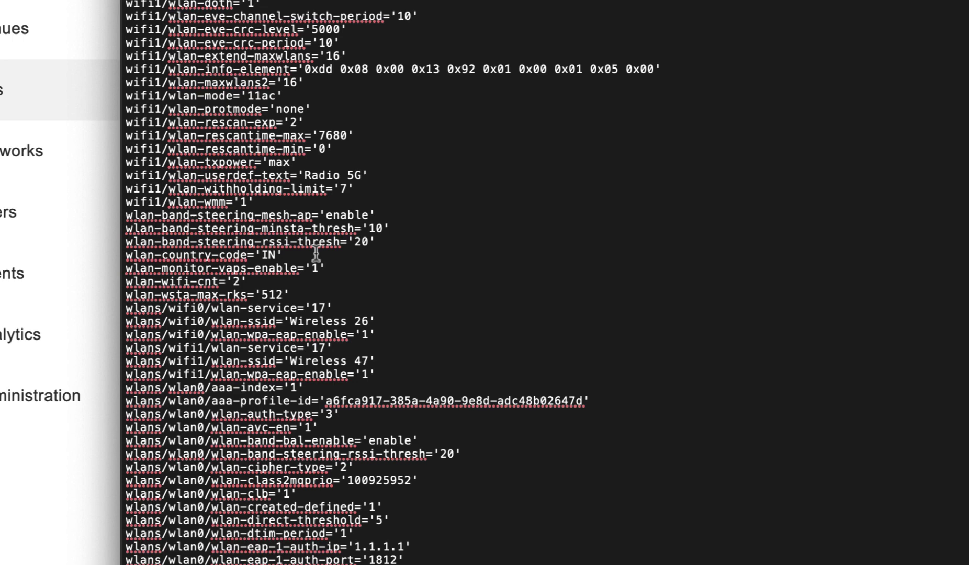
pyautogui.click(307, 253)
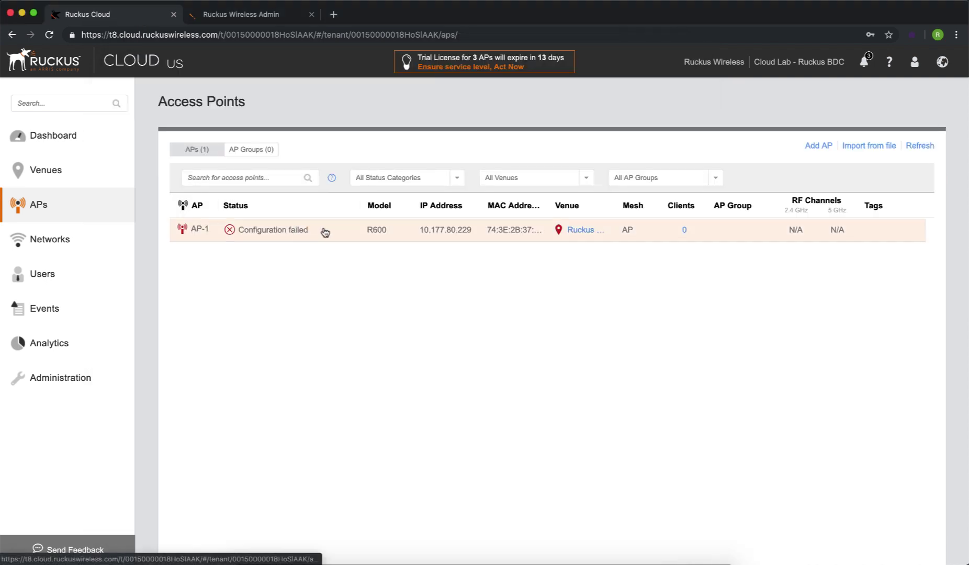
# - Edit AP-1, change its venue to BDC LAB Venue, save, and confirm the move
pyautogui.click(325, 232)
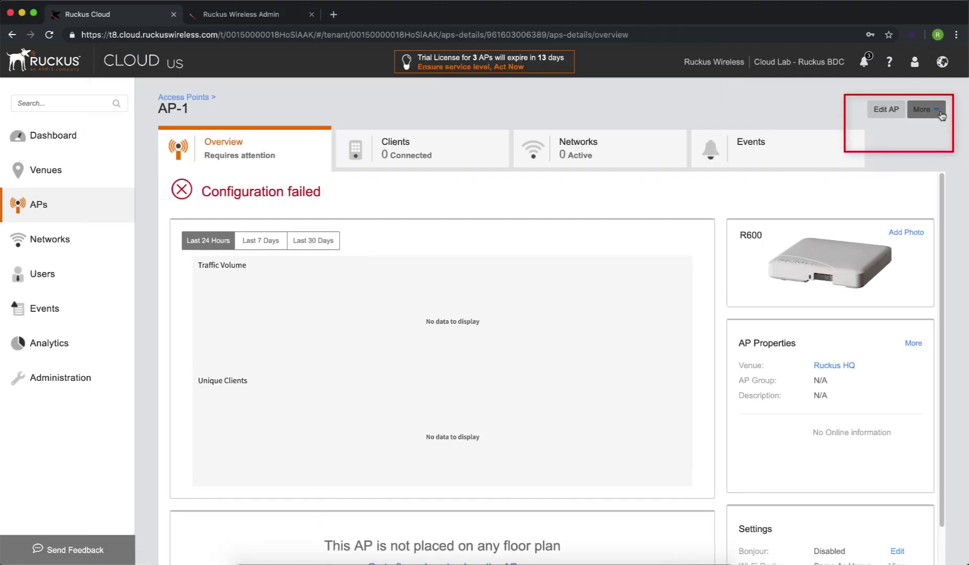
pyautogui.click(939, 111)
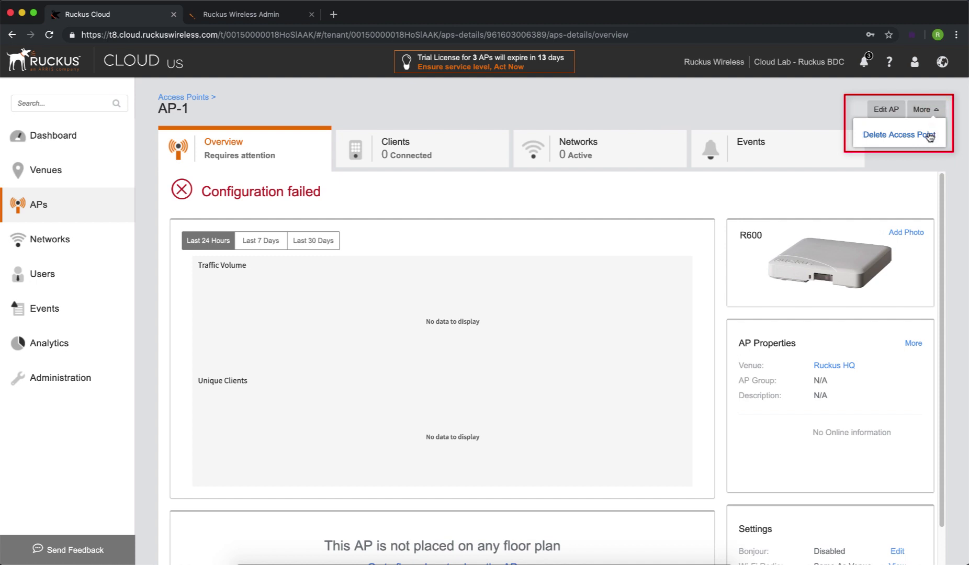
pyautogui.click(733, 97)
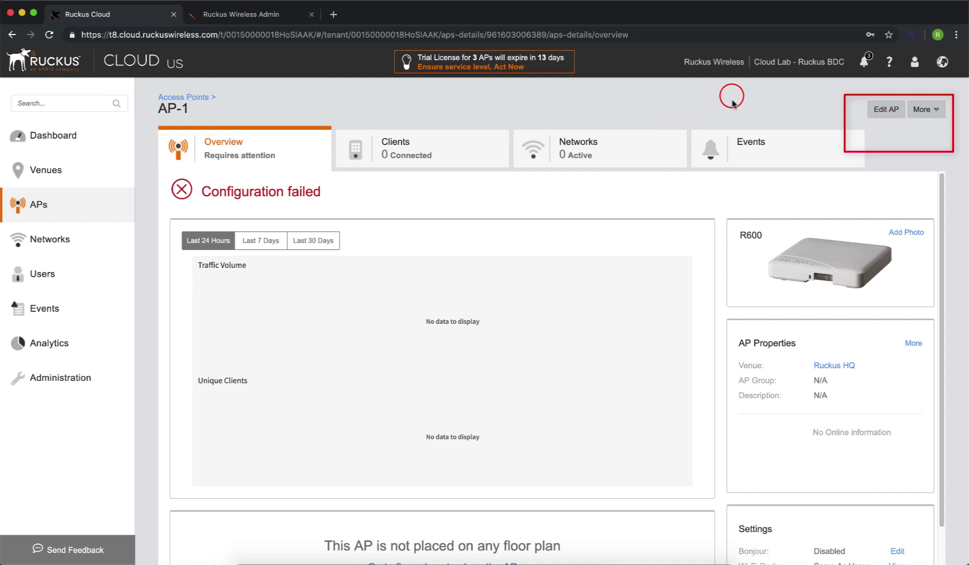
pyautogui.click(892, 111)
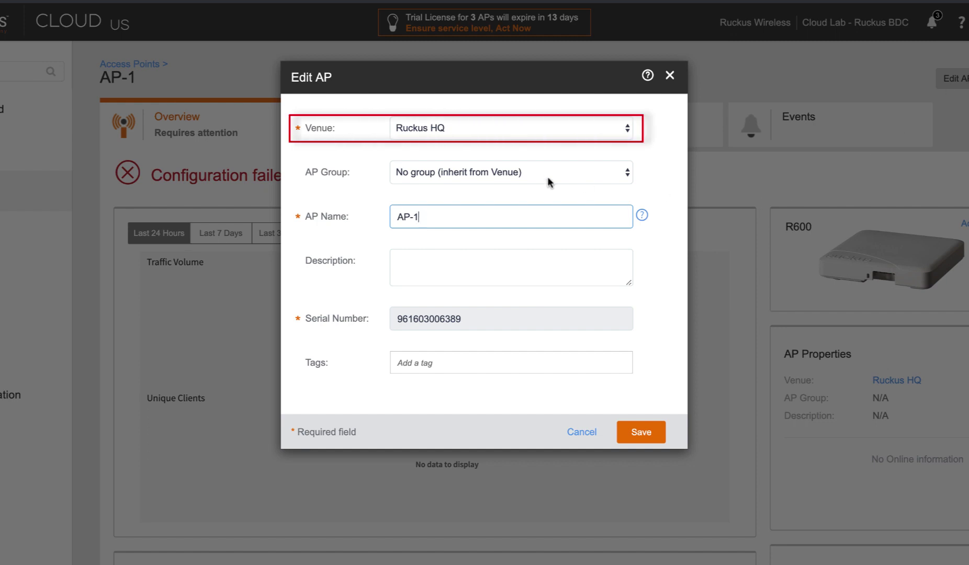
pyautogui.click(626, 130)
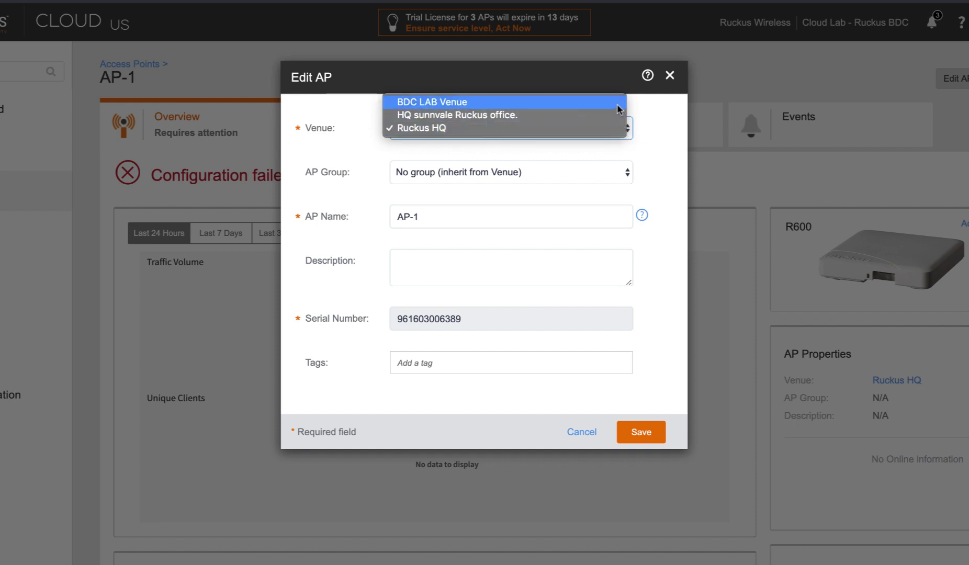
pyautogui.click(619, 109)
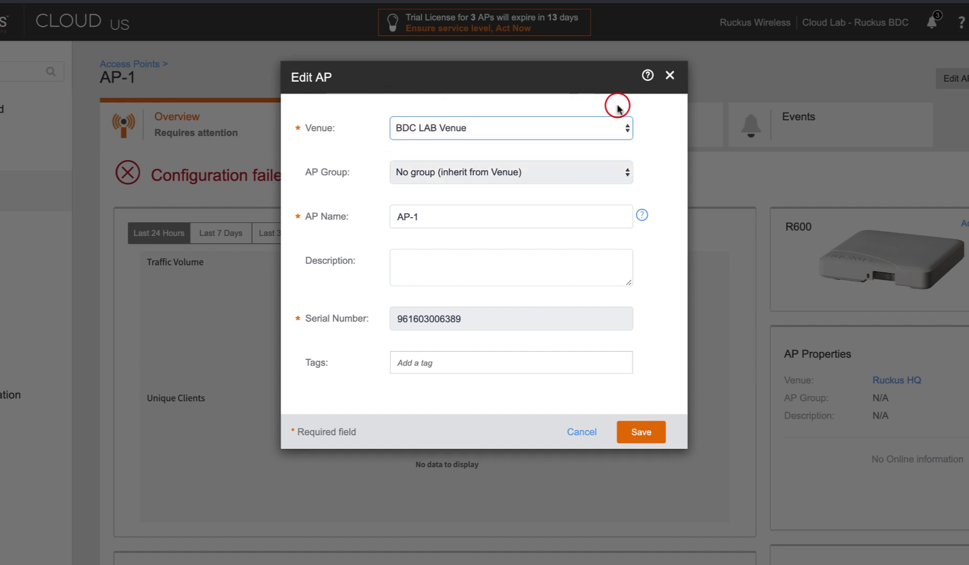
pyautogui.click(642, 433)
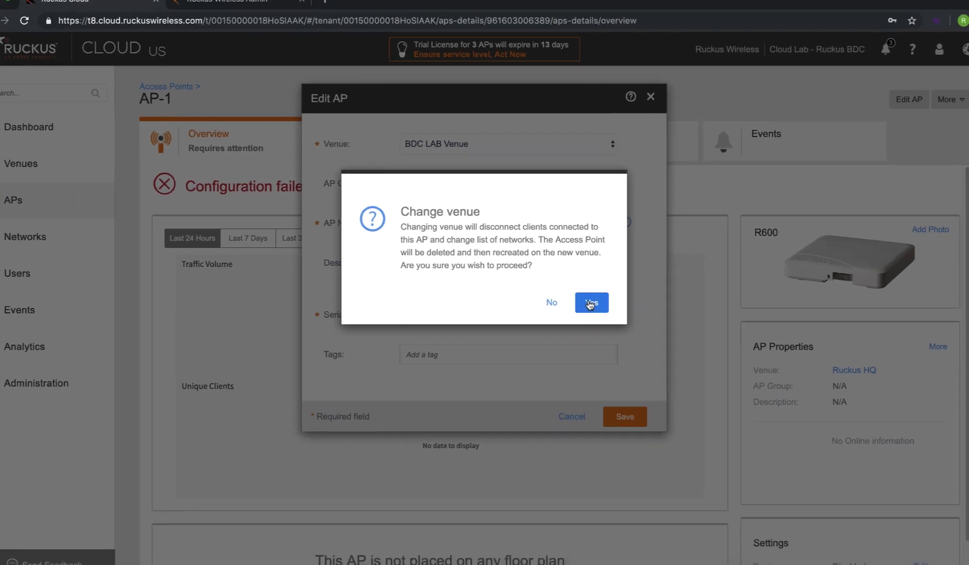
pyautogui.click(590, 303)
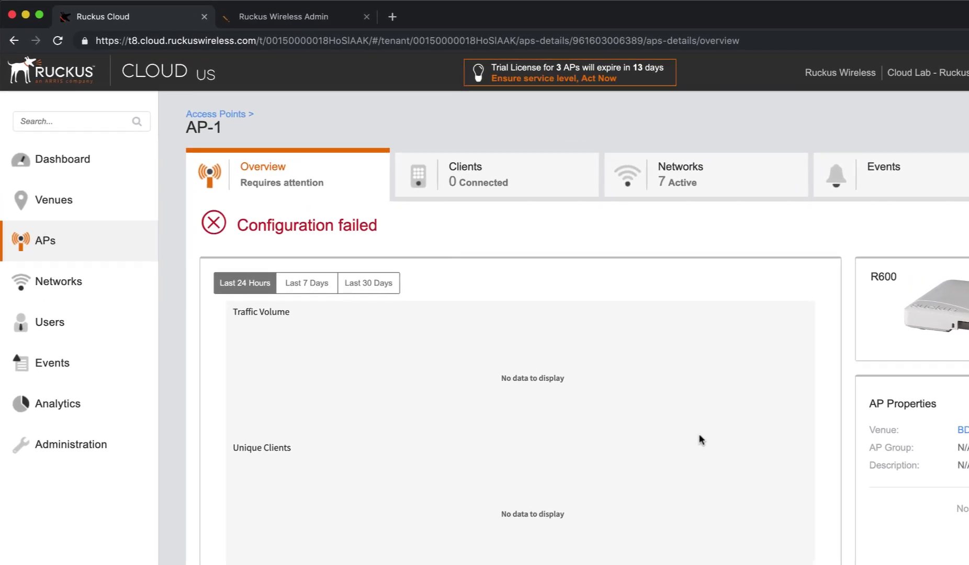
# - Open BDC LAB Venue's APs tab and refresh until AP-1 is Operational with 1/1 online
pyautogui.click(82, 203)
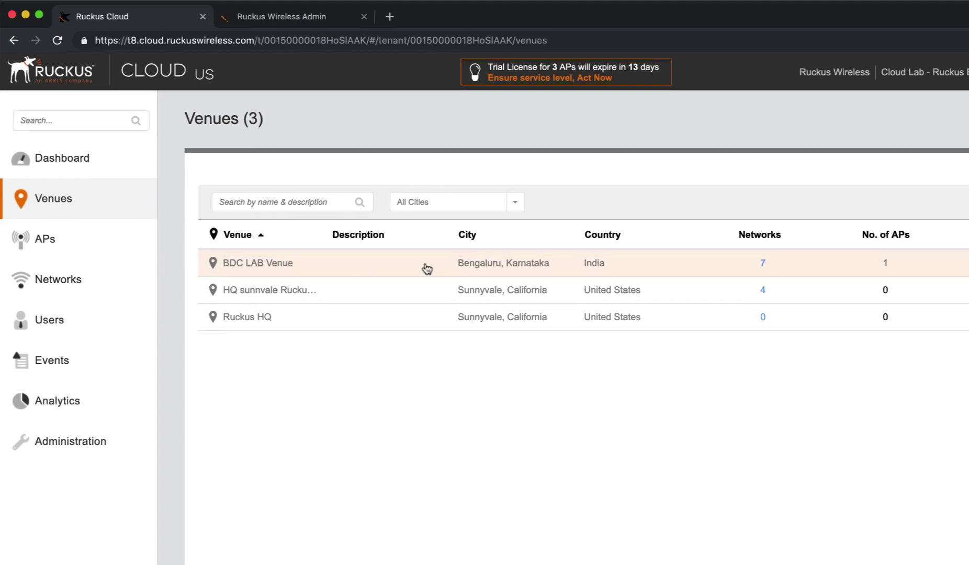
pyautogui.click(426, 269)
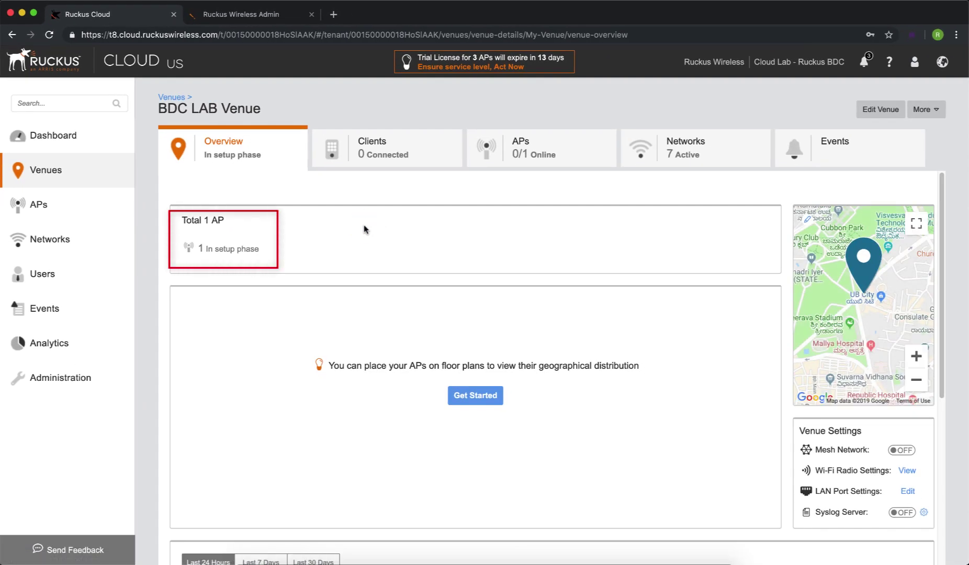
pyautogui.click(584, 159)
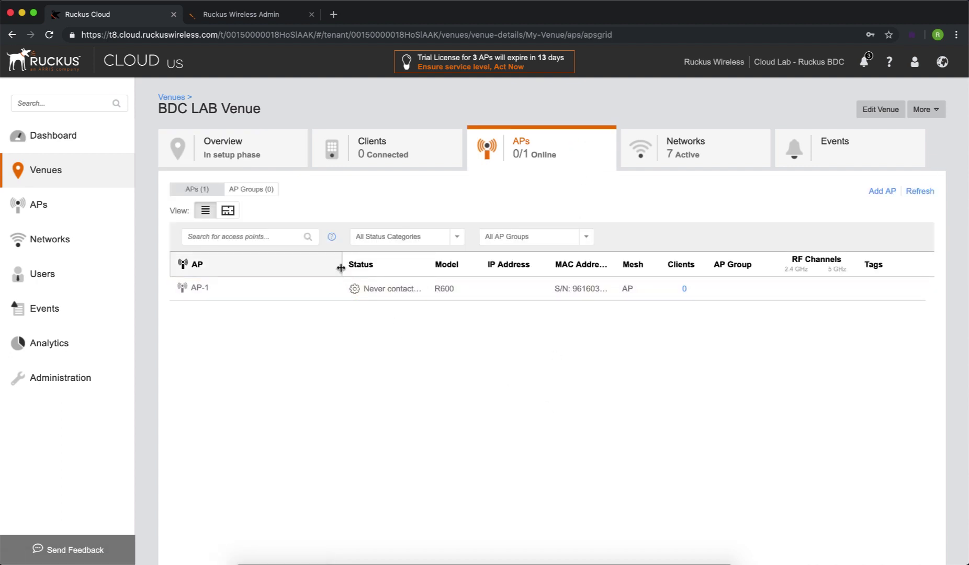
pyautogui.moveTo(342, 271); pyautogui.dragTo(250, 270)
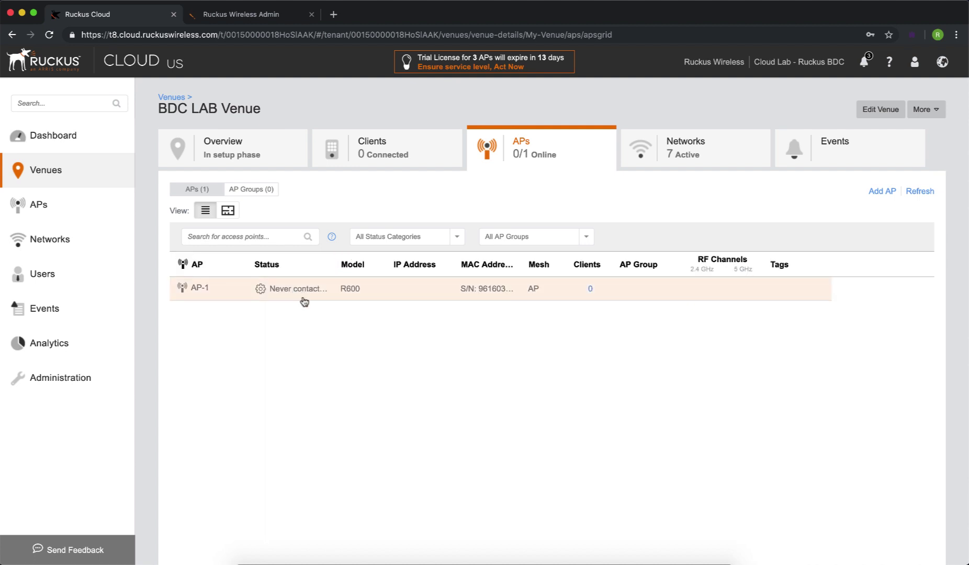
pyautogui.click(924, 197)
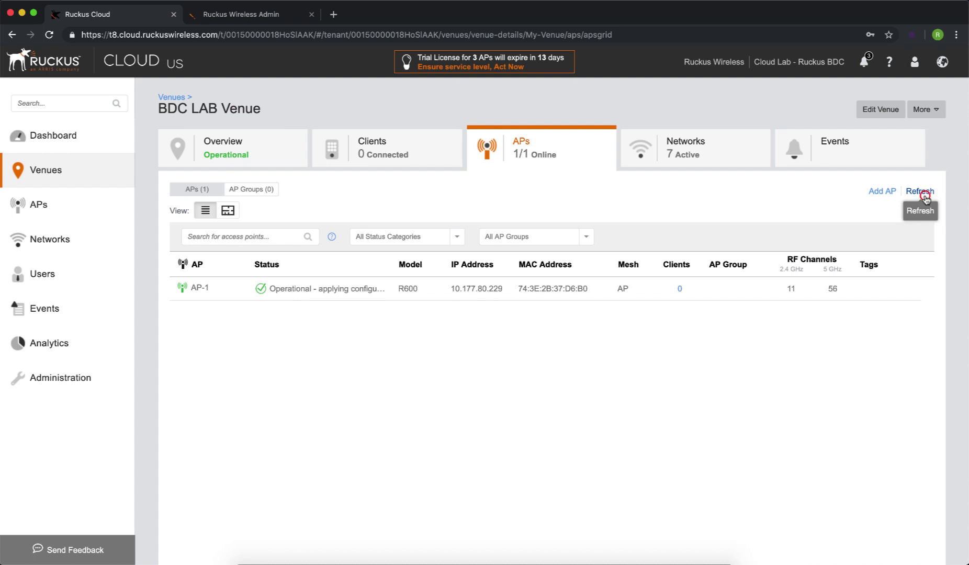
pyautogui.click(925, 199)
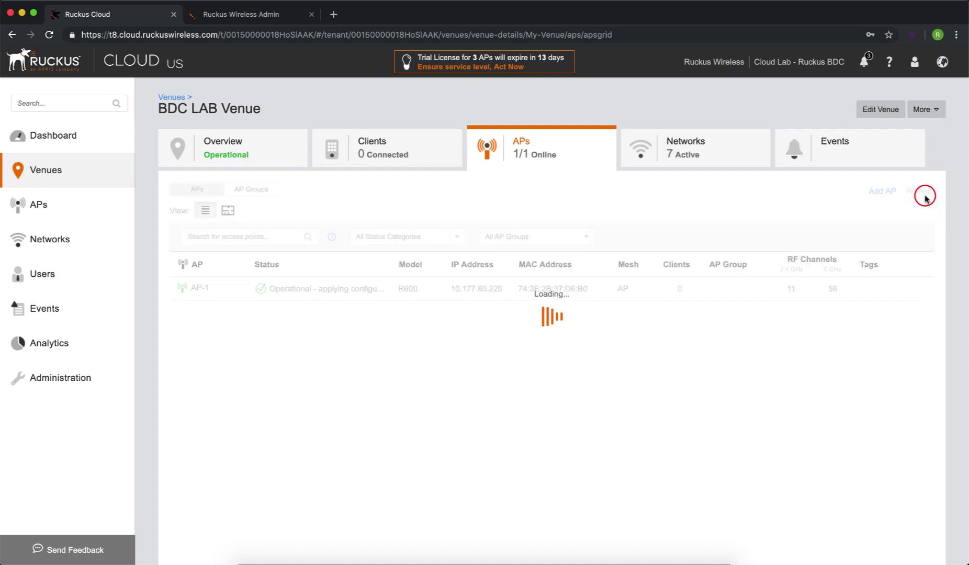
# - Download AP-1's log from its More menu, then bring up the help and support options
pyautogui.click(213, 289)
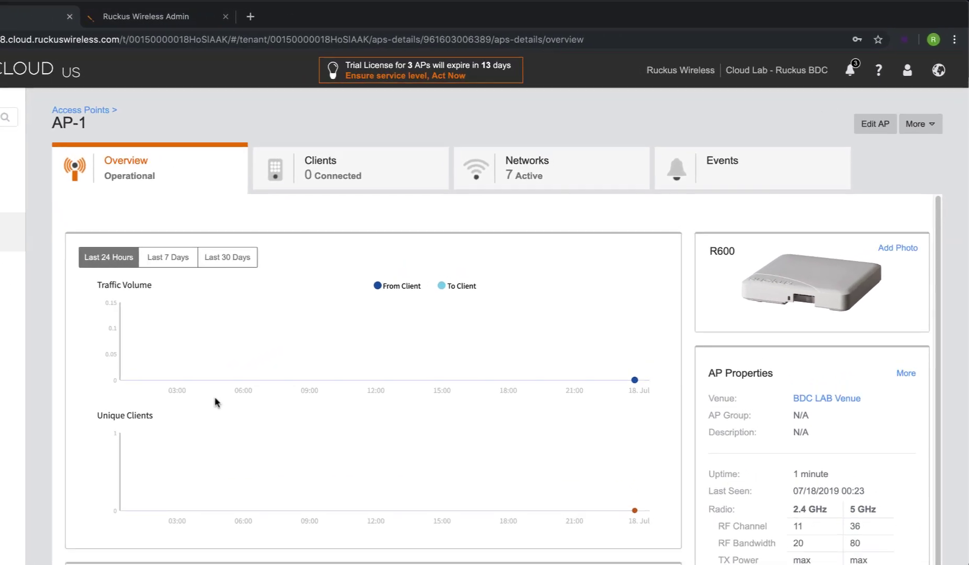
pyautogui.click(927, 130)
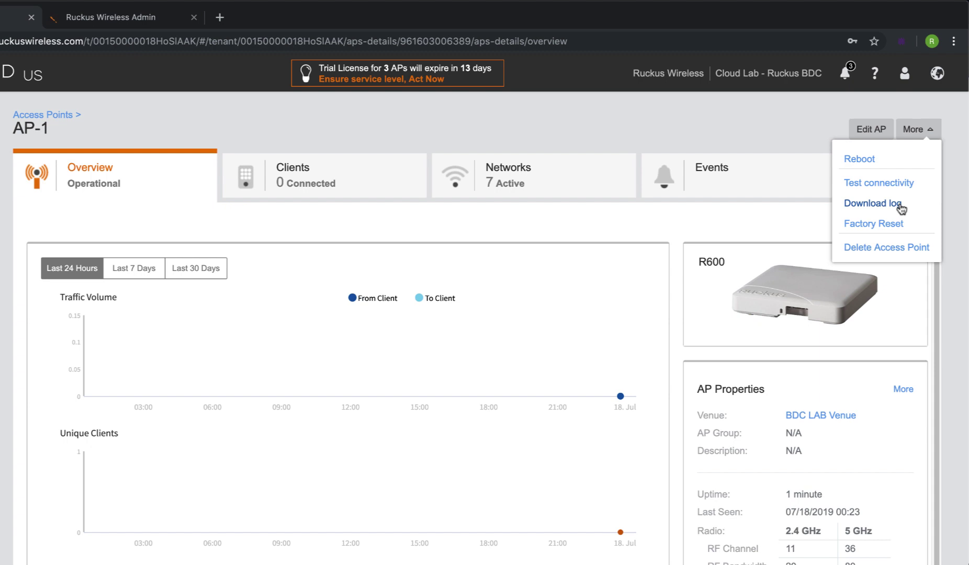
pyautogui.click(873, 204)
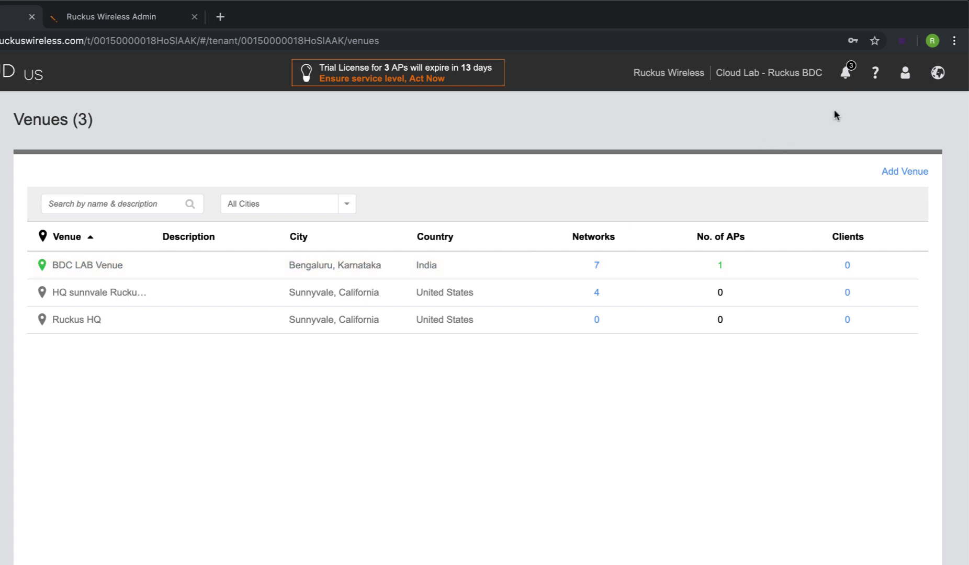
pyautogui.click(876, 76)
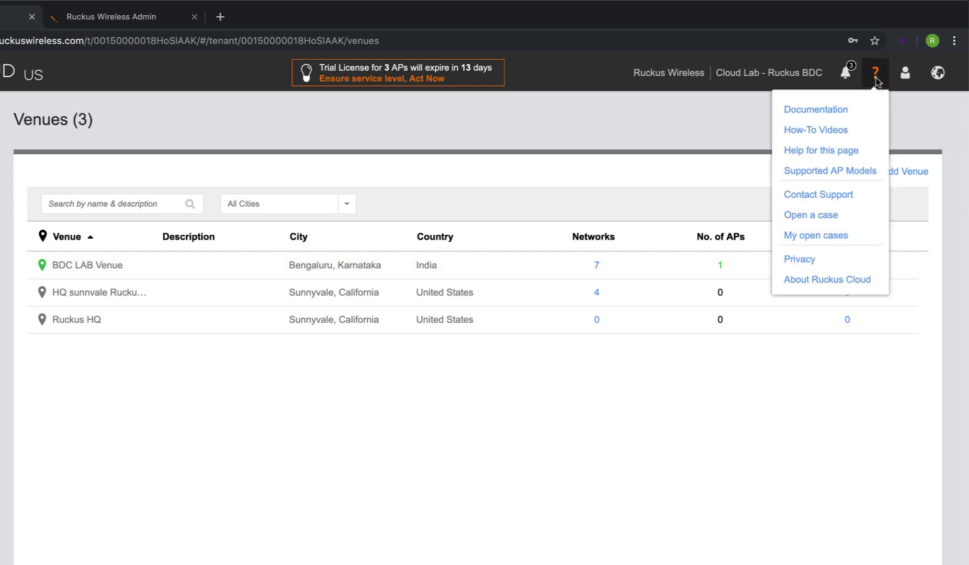
# - Start a new support case and scroll the Open a new case form down to Submit
pyautogui.click(823, 221)
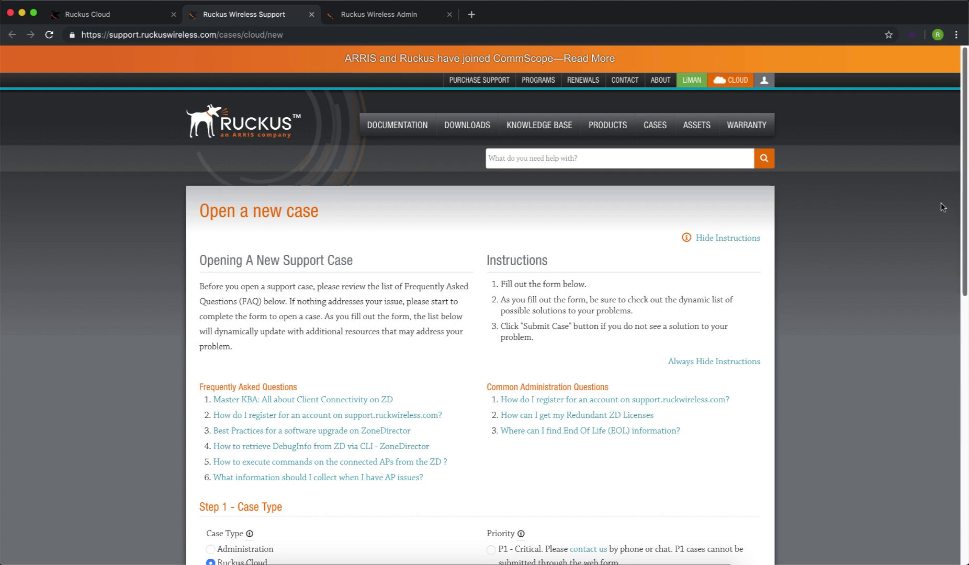
pyautogui.scroll(-5, 940, 207)
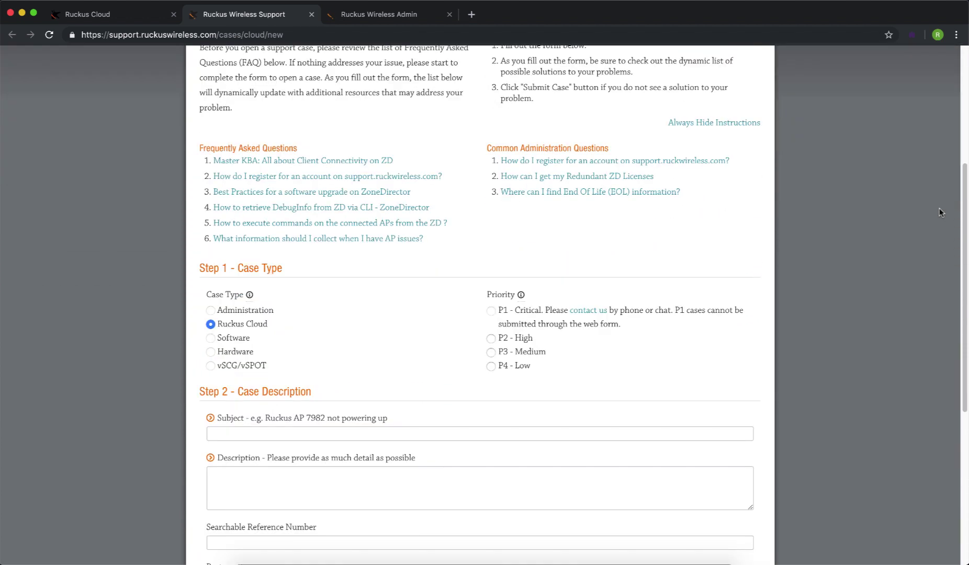
pyautogui.scroll(-2, 940, 212)
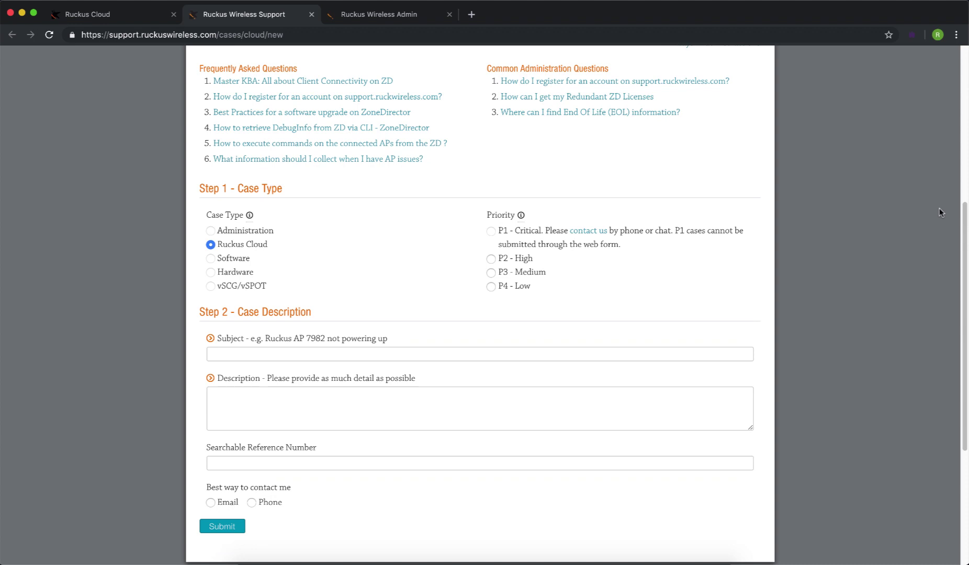
# - Back in Ruckus Cloud, switch Allow access to Ruckus support ON under Administration > Support
pyautogui.click(90, 14)
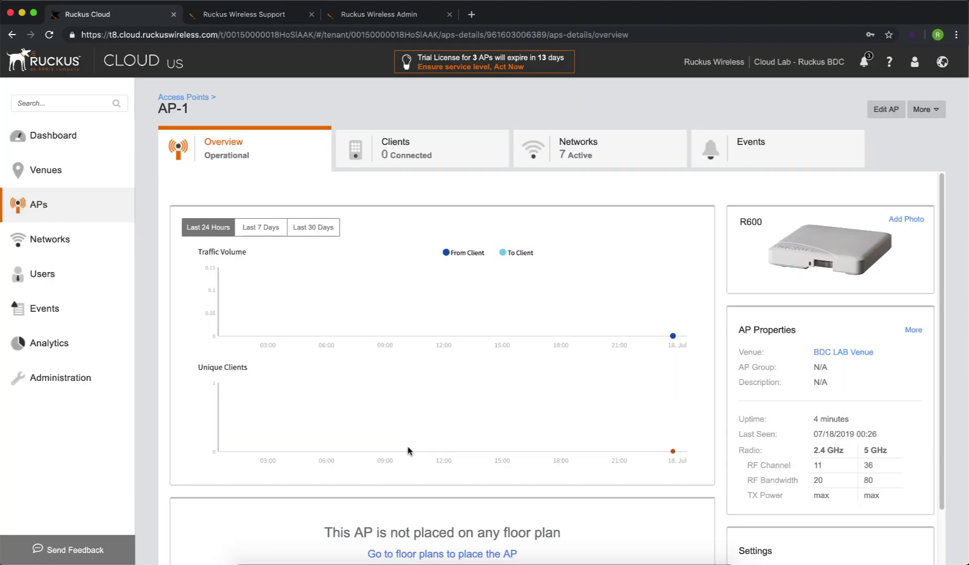
pyautogui.click(88, 377)
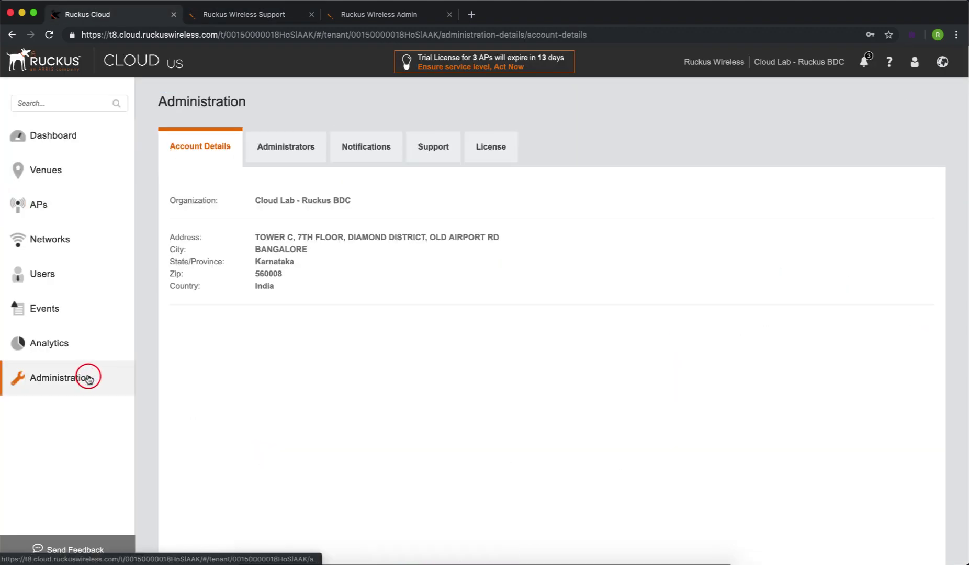
pyautogui.click(441, 148)
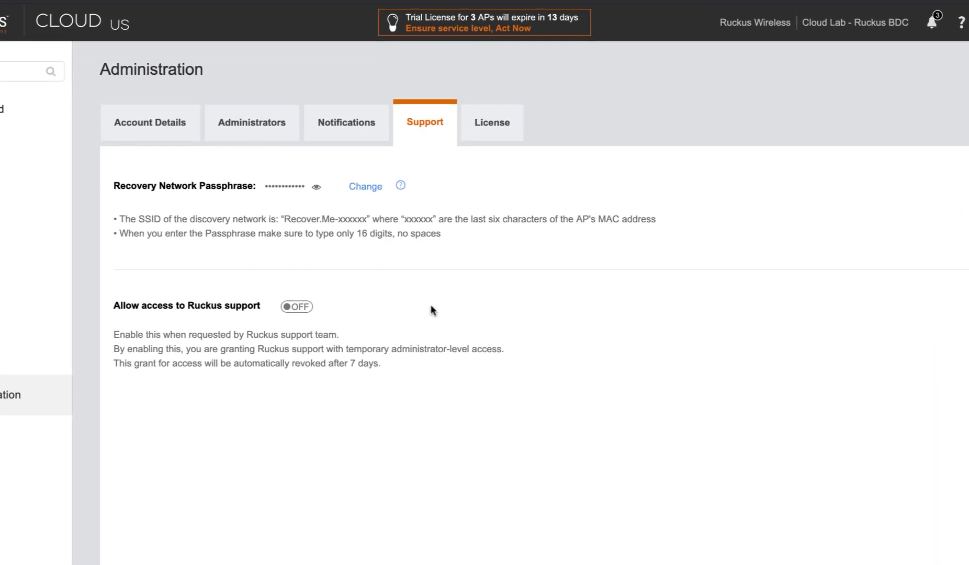
pyautogui.click(296, 310)
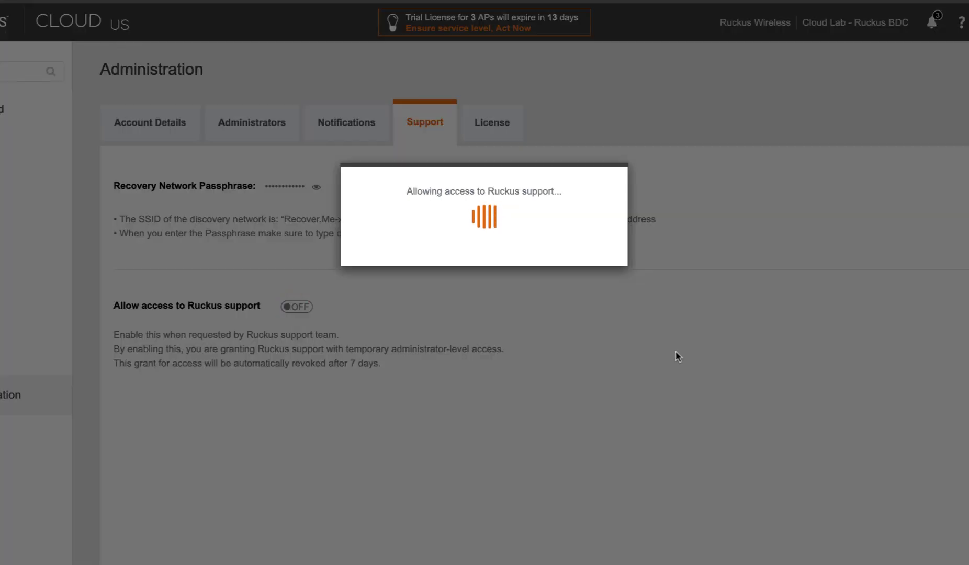